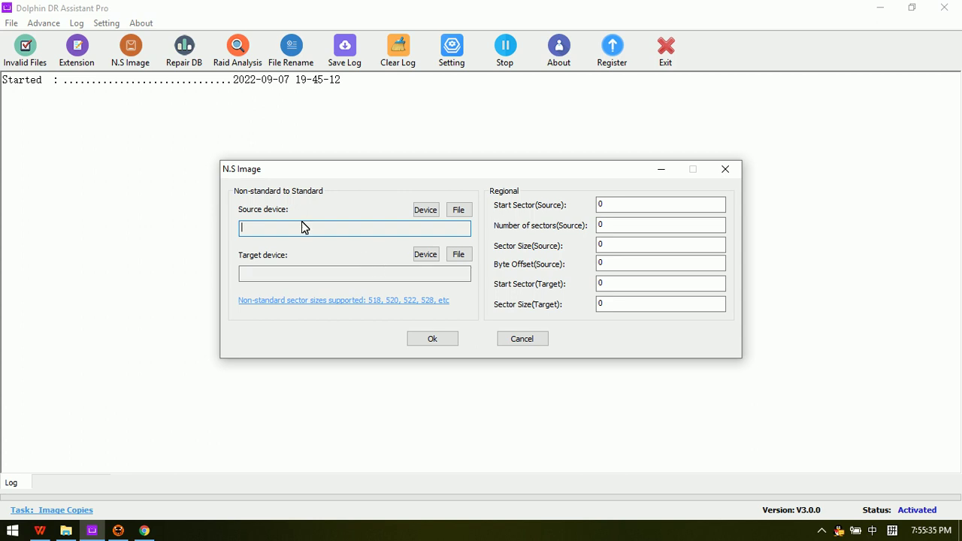
Look over the device and image-file choices for the N.S Image target, leaving both unset, and cancel the dialog.
left_click(425, 254)
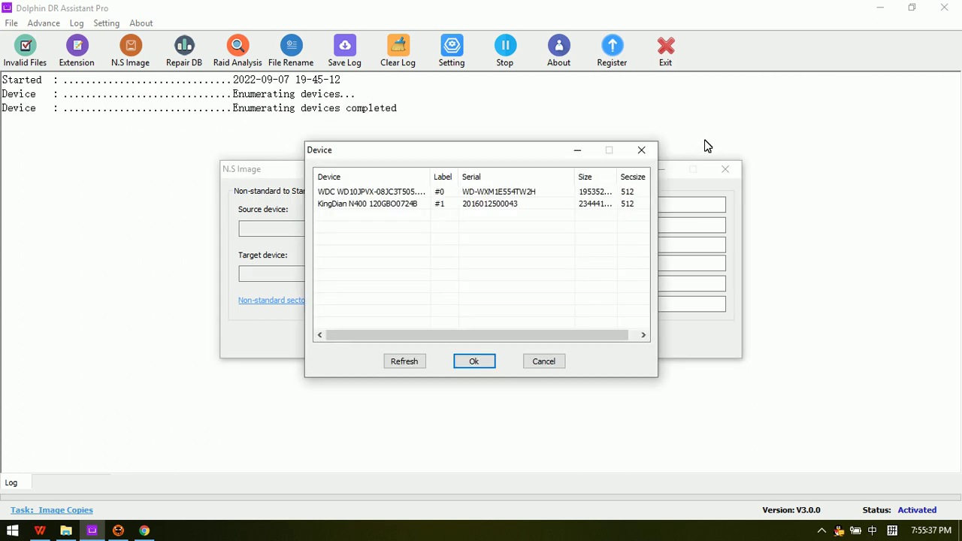
left_click(642, 150)
left_click(459, 257)
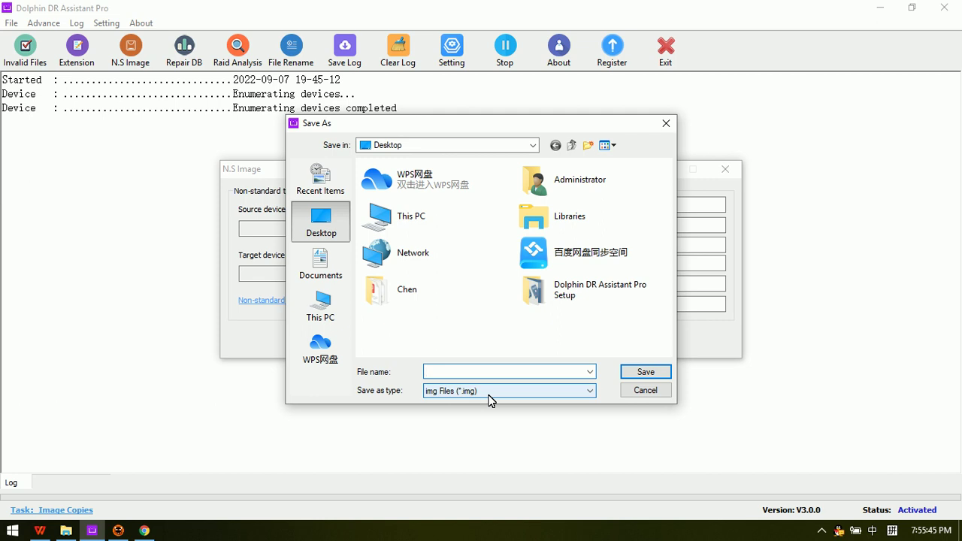
left_click(644, 392)
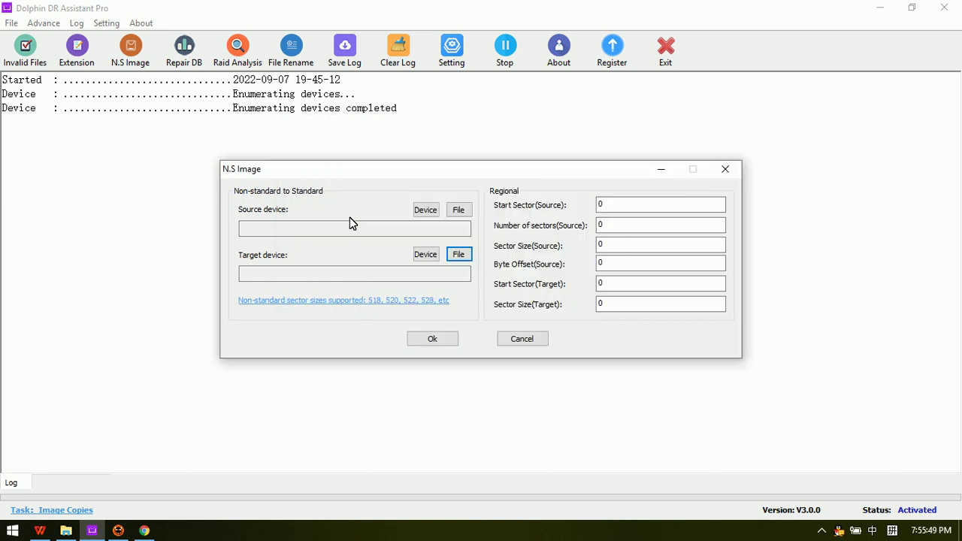
left_click(451, 272)
left_click(524, 341)
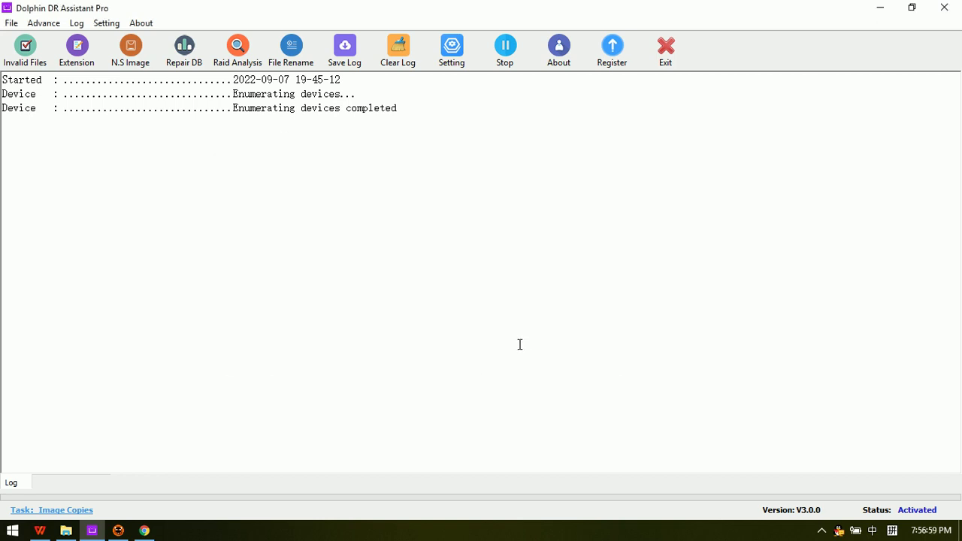
Open the Repair DB module and look at the save location options for the repaired database.
left_click(188, 54)
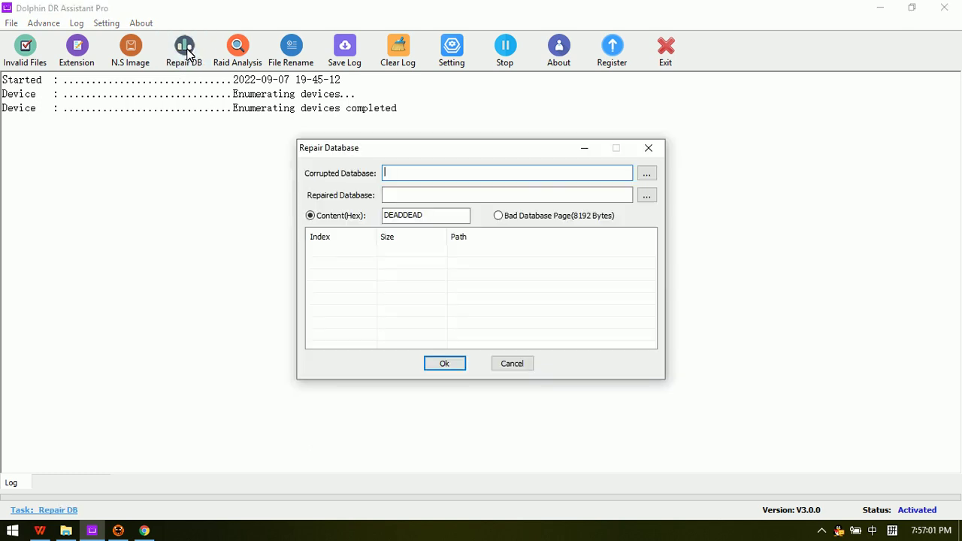
left_click_drag(433, 145, 395, 166)
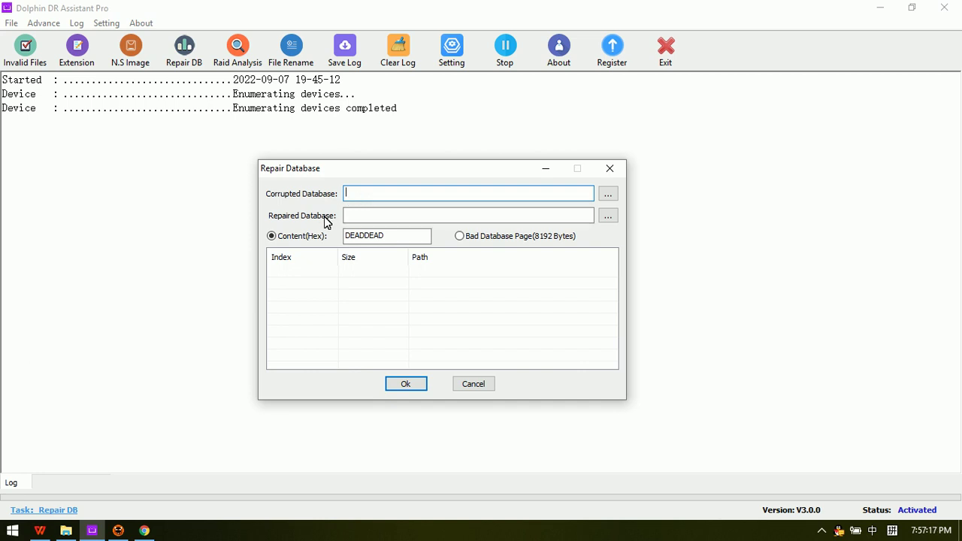
left_click(608, 216)
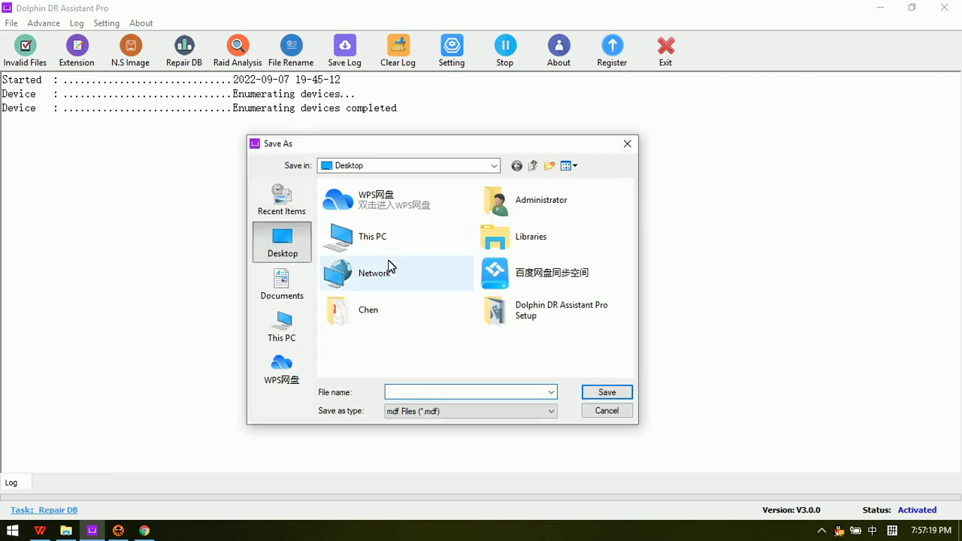
left_click(601, 412)
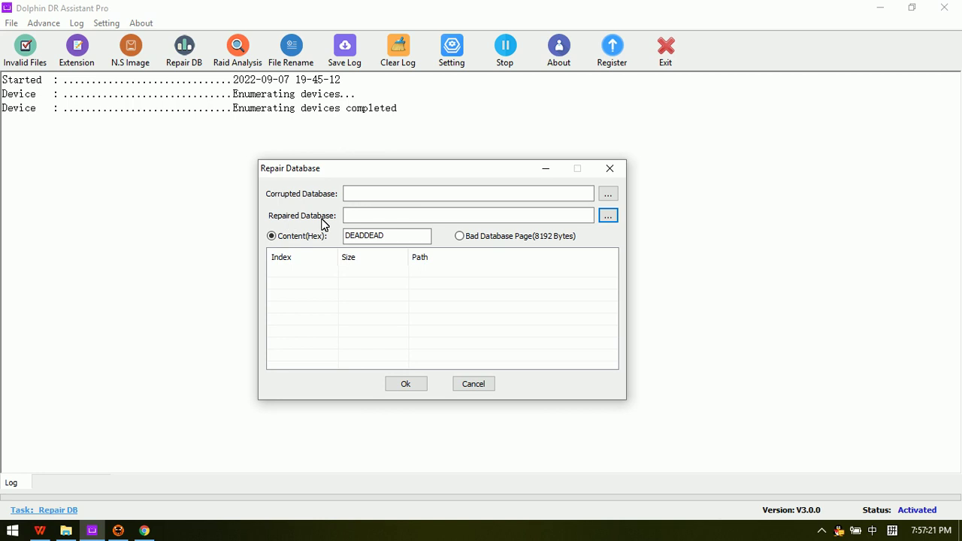
left_click(382, 217)
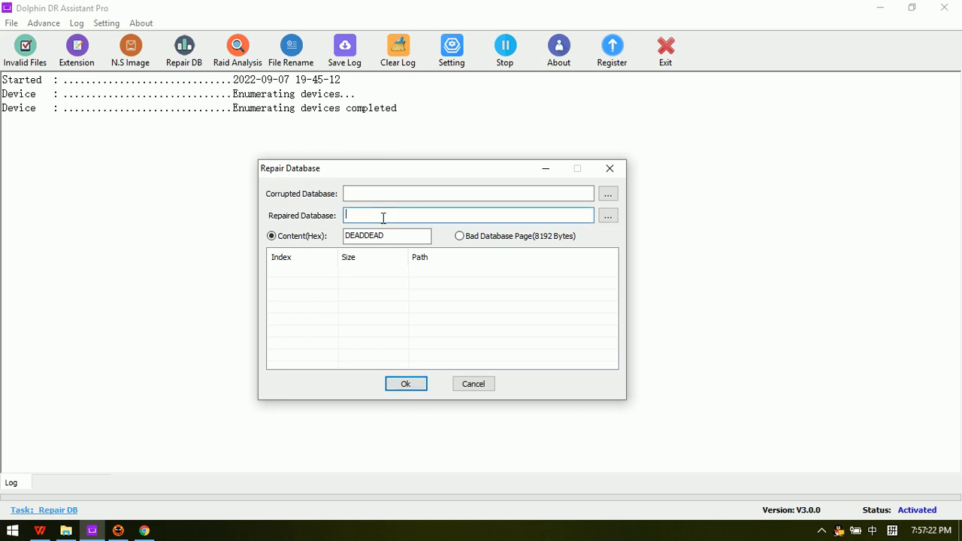
Try the Bad Database Page (8192 Bytes) mode, view the file list's commands, and close the database repair dialog.
left_click(460, 238)
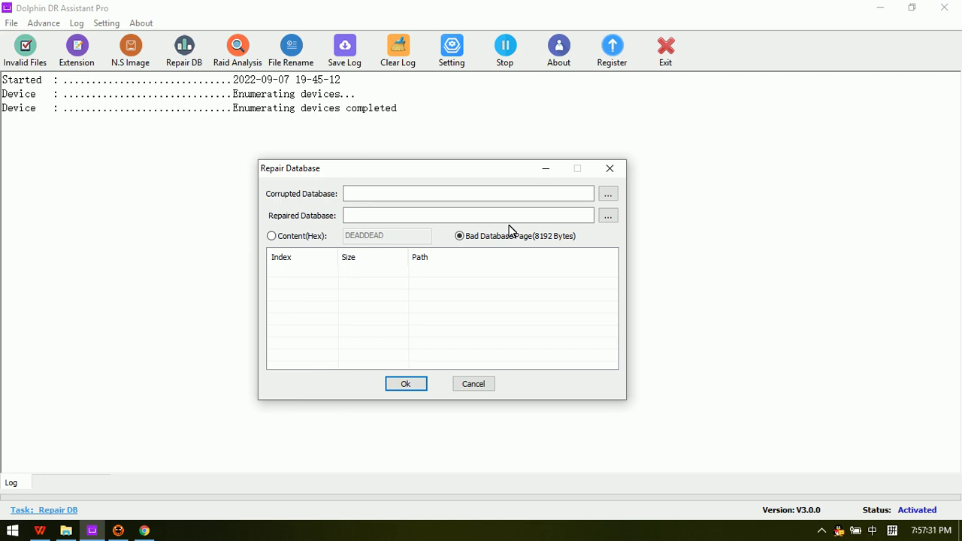
right_click(315, 291)
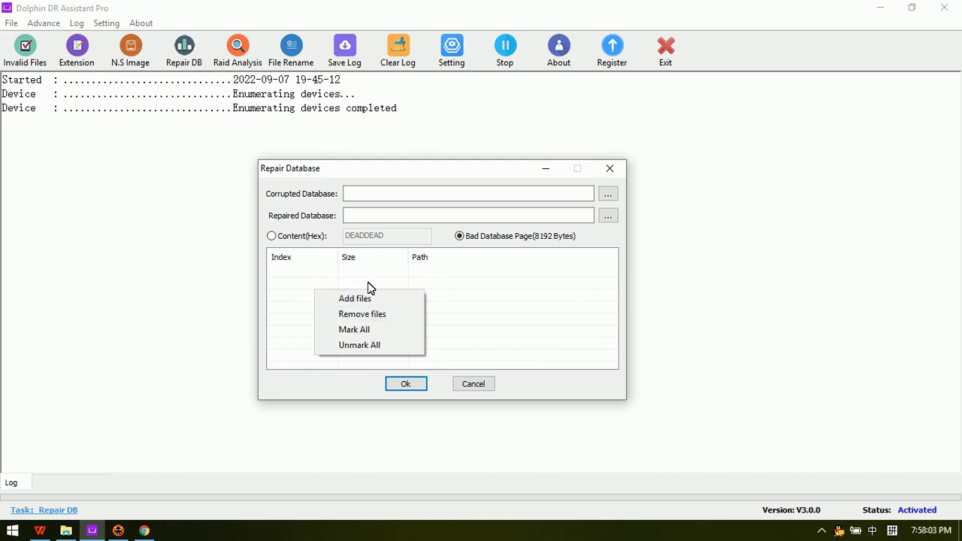
left_click(548, 296)
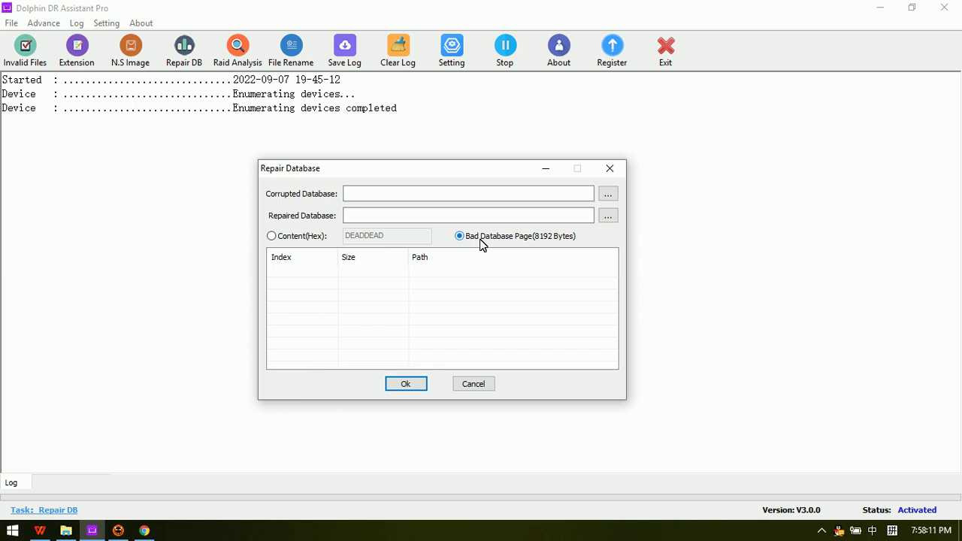
left_click(610, 168)
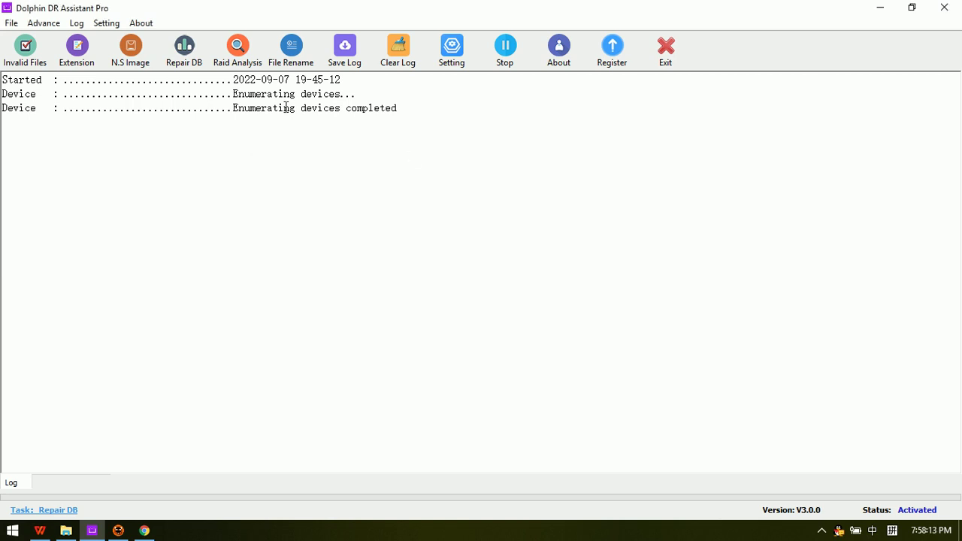
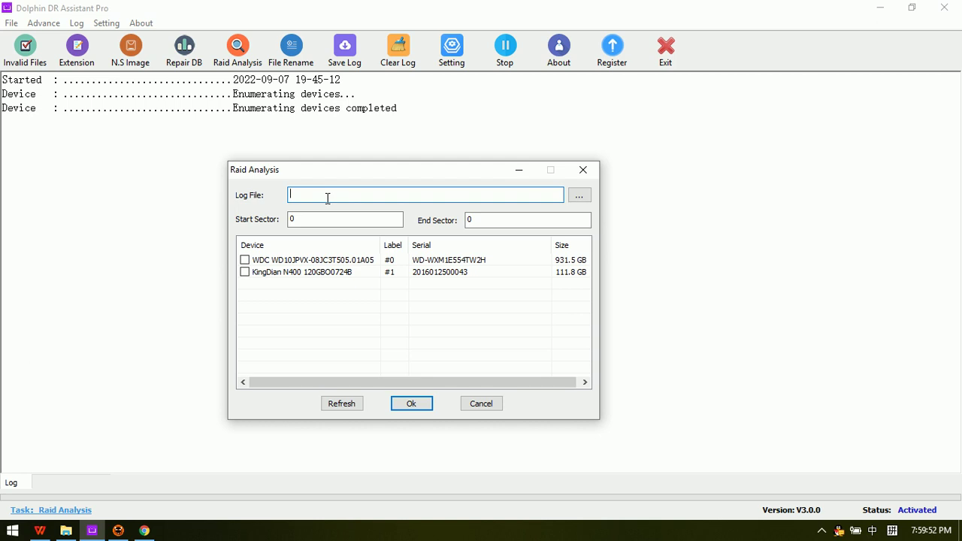
Read the Raid Analysis description on the Chrome product page, highlight its parameters from 'Disk Order' to 'Parity Delay', and return to Dolphin DR Assistant Pro.
left_click(144, 531)
scroll(629, 446, "down", 15)
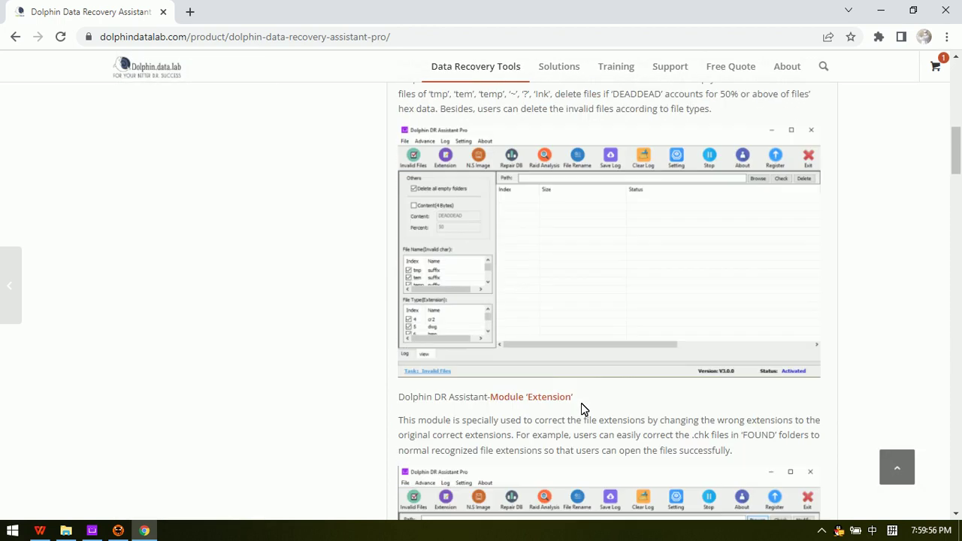
scroll(580, 407, "down", 9)
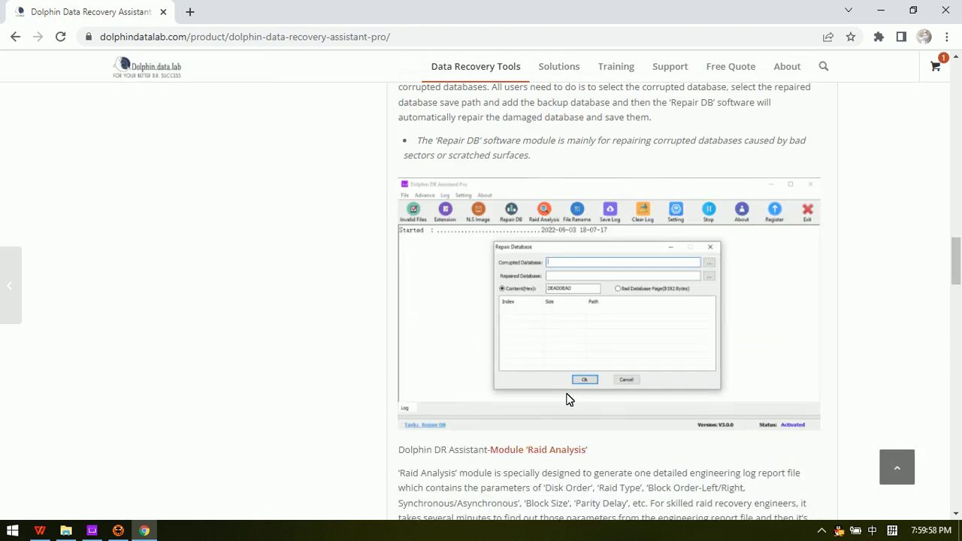
scroll(558, 376, "down", 3)
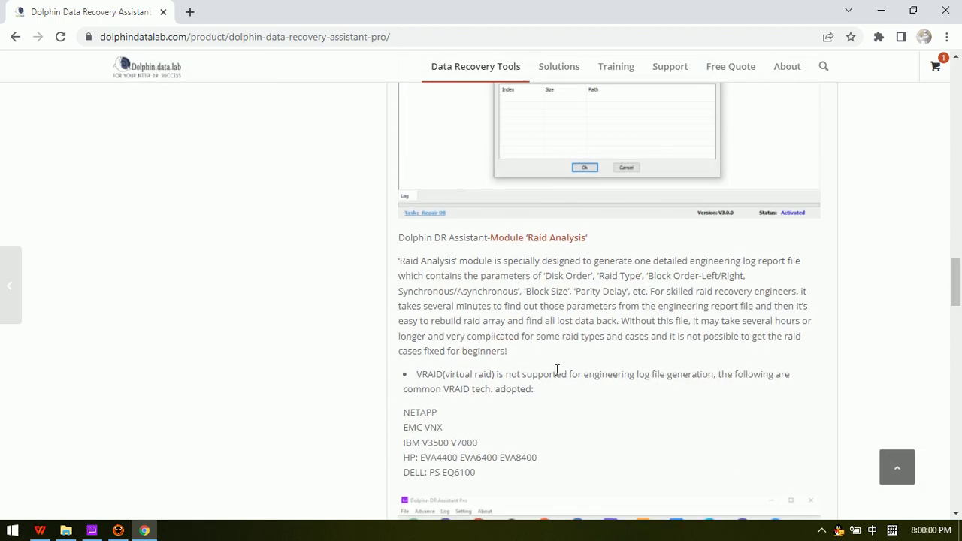
scroll(553, 368, "down", 4)
scroll(549, 363, "up", 2)
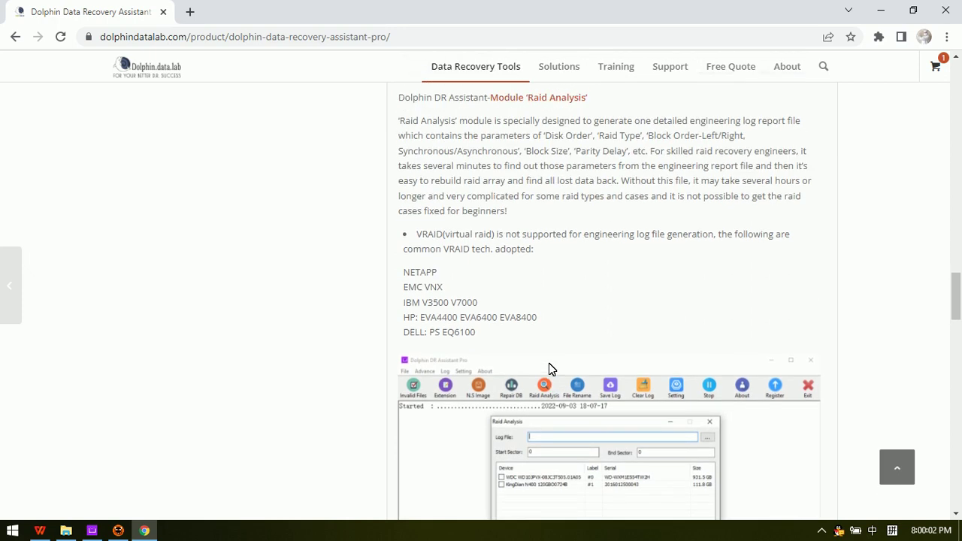
scroll(553, 261, "up", 1)
left_click_drag(542, 206, 651, 221)
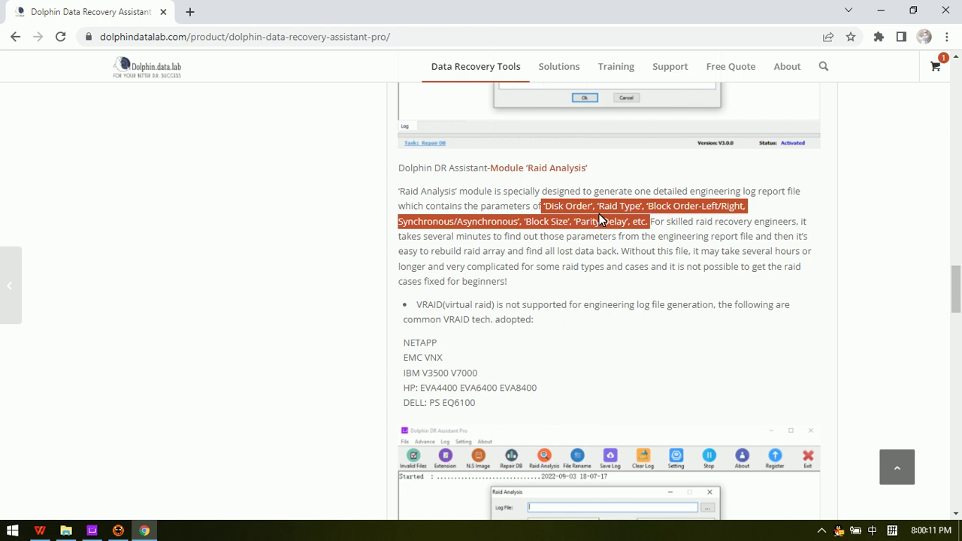
left_click(97, 532)
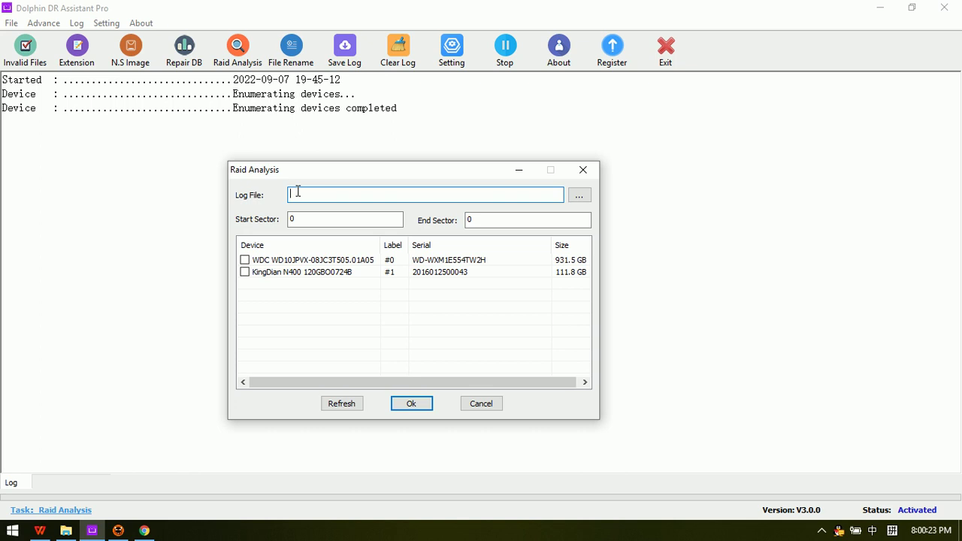
left_click(143, 530)
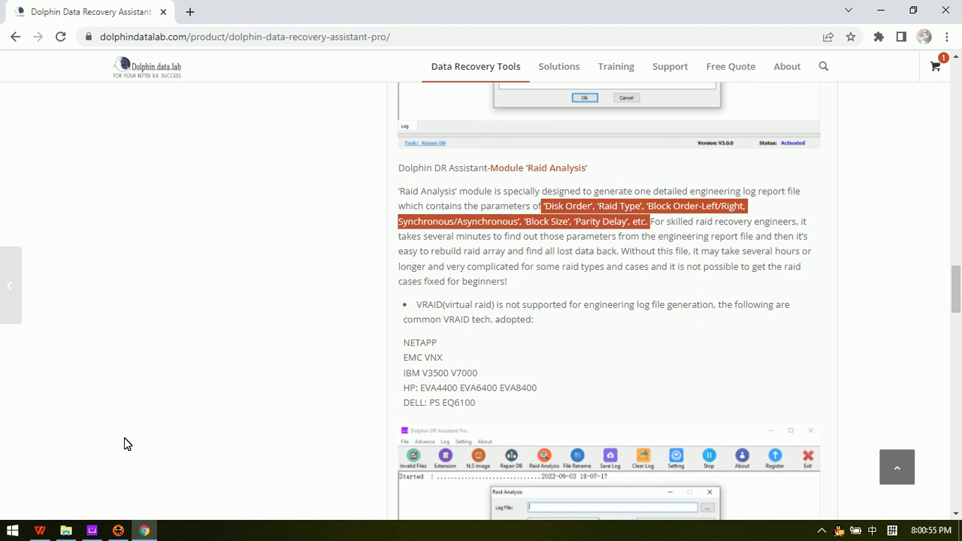
mouse_move(138, 532)
mouse_move(94, 532)
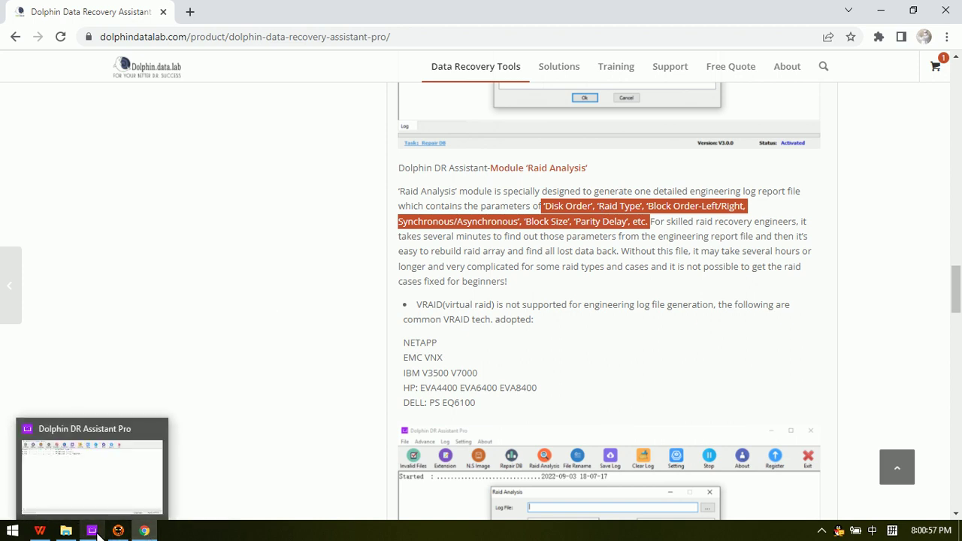
left_click(96, 532)
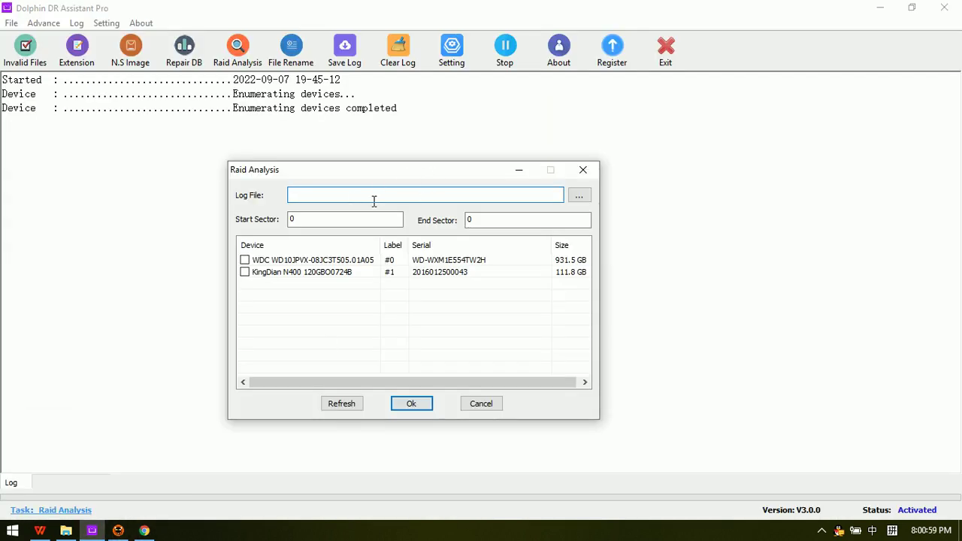
Examine the listed drives and the device list's add and mark commands in Raid Analysis, and cancel the dialog.
left_click(293, 273)
left_click(311, 263)
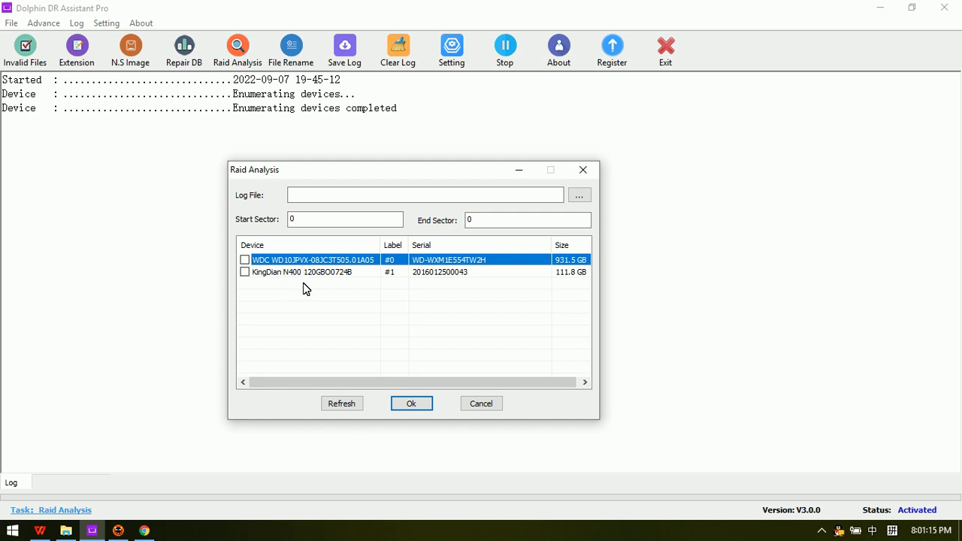
right_click(304, 288)
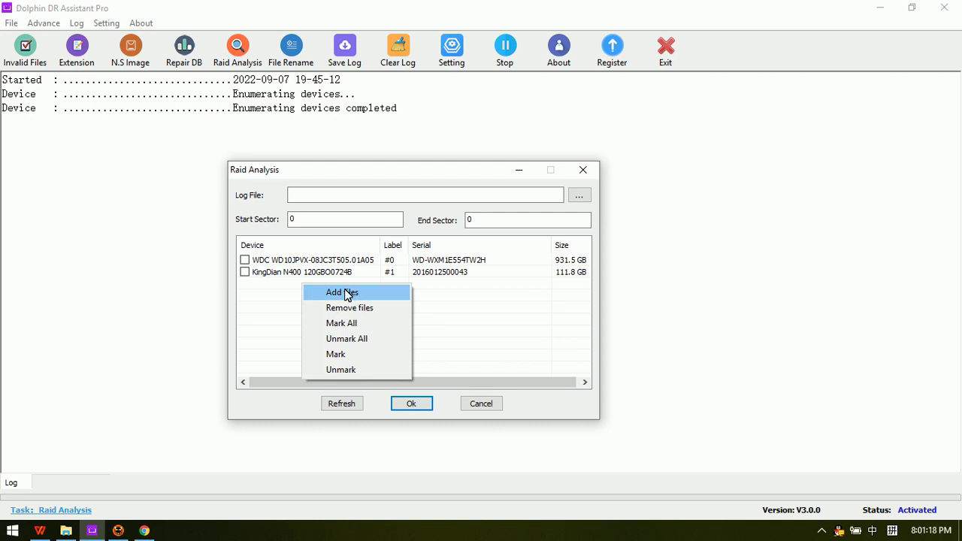
left_click(272, 301)
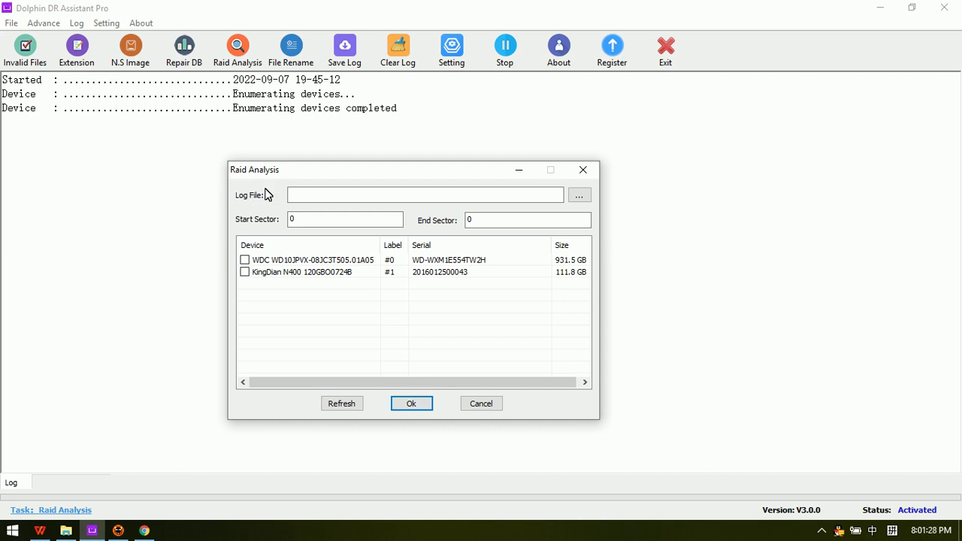
left_click(482, 404)
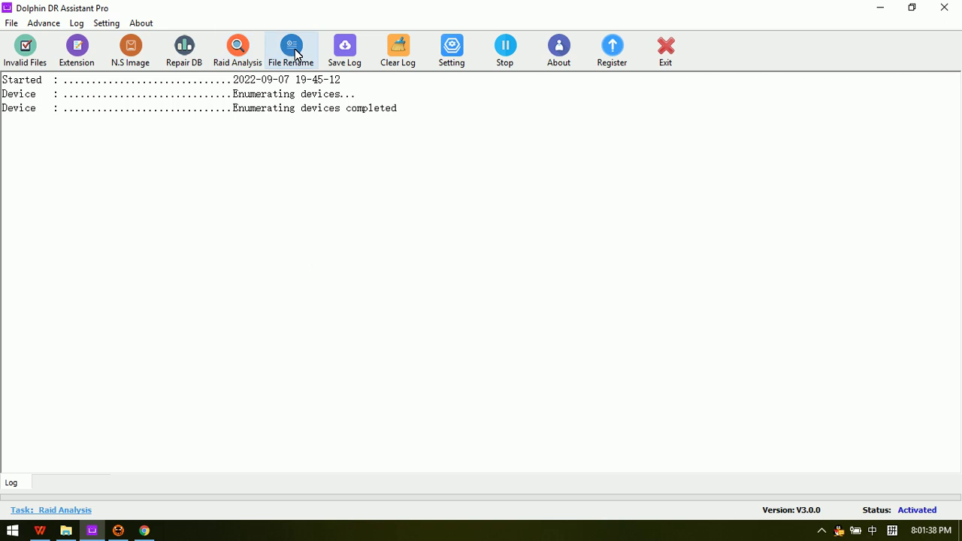
Open the File Rename module and try out its Size and Date naming options in the settings, closing them without saving.
left_click(294, 51)
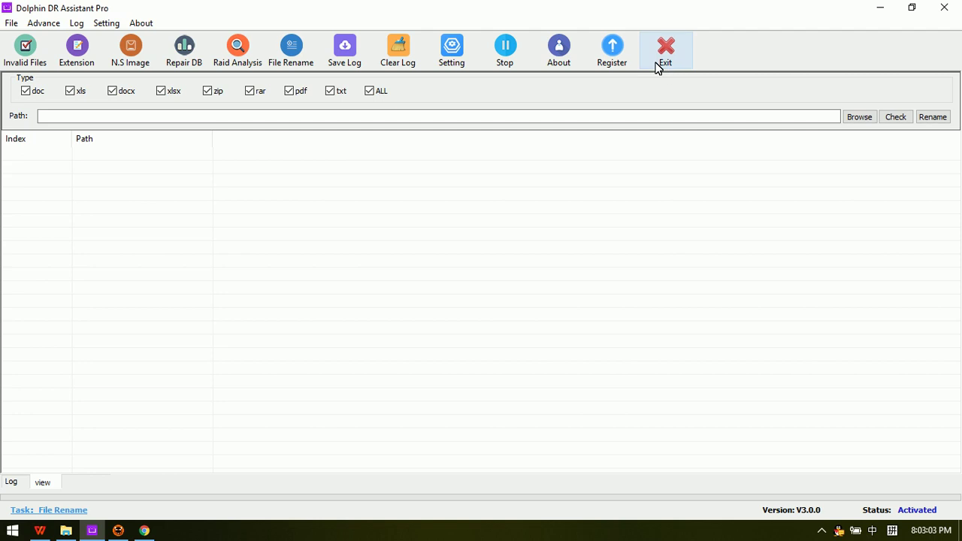
left_click(449, 57)
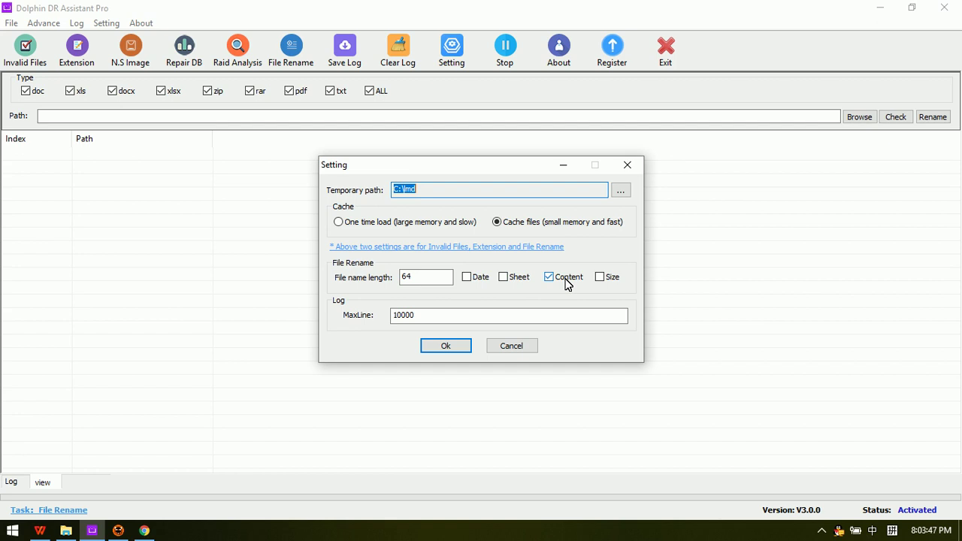
left_click(620, 280)
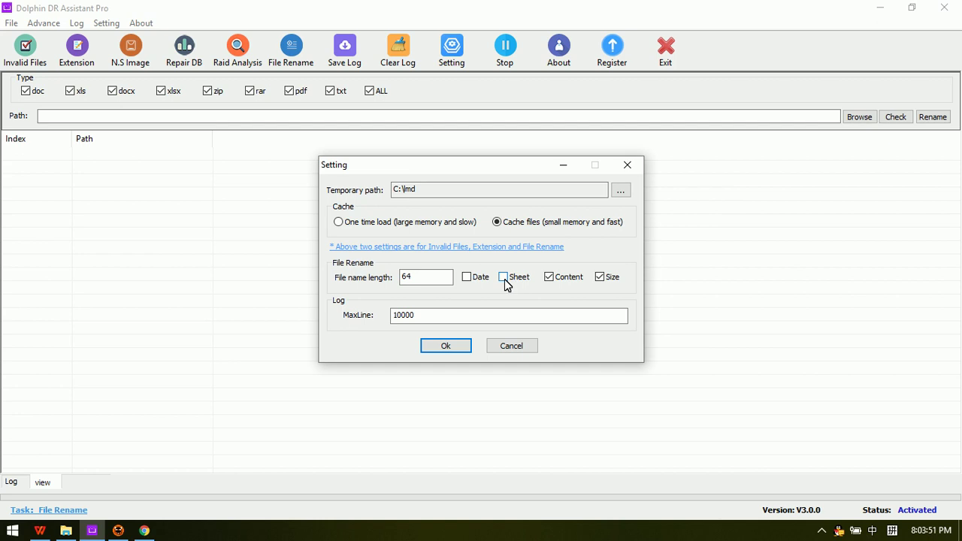
left_click(475, 283)
left_click(475, 282)
left_click(629, 167)
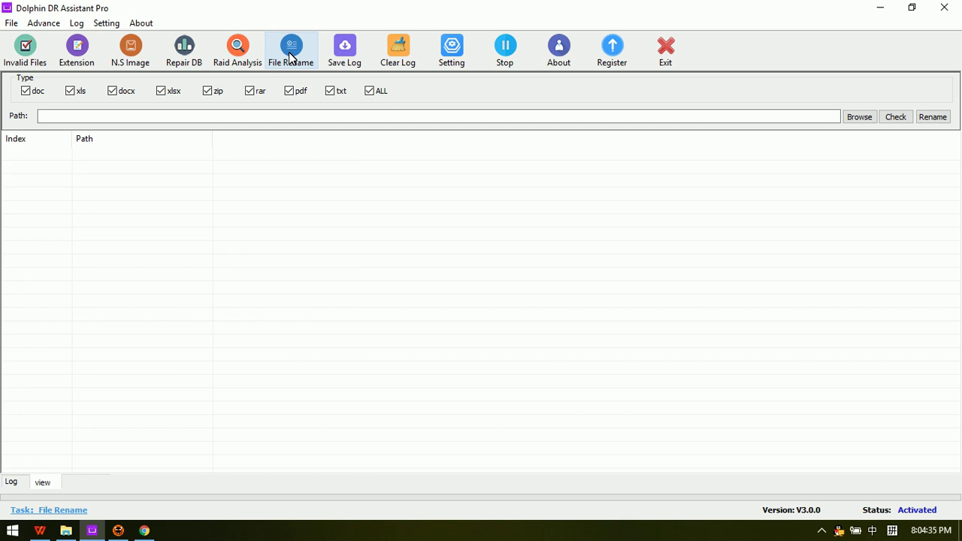
left_click(454, 55)
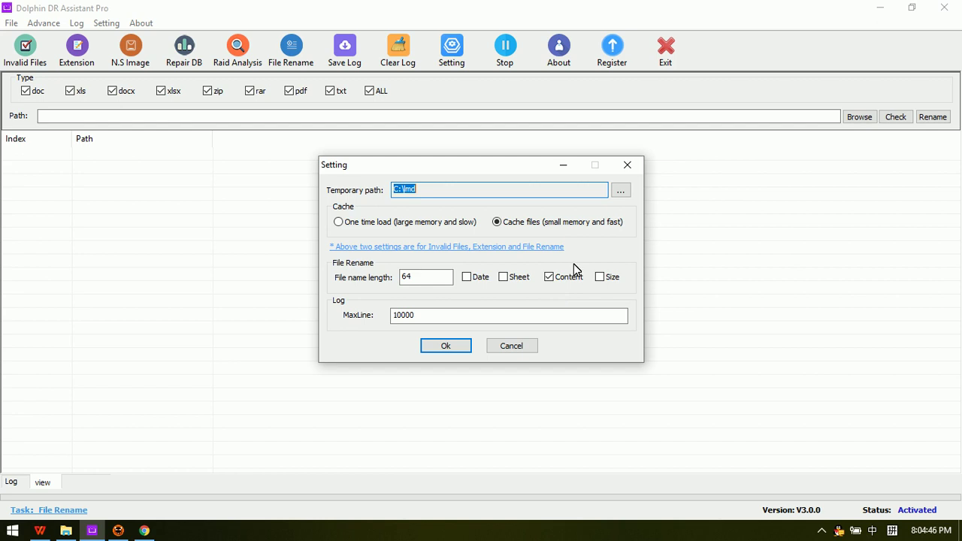
left_click(624, 167)
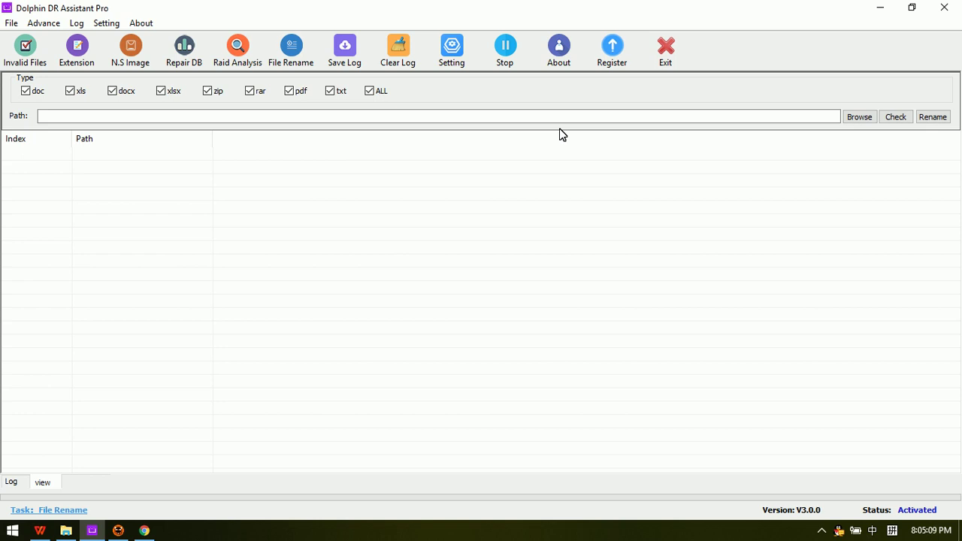
Switch to Chrome and view the price and introductory description on the Dolphin Data Recovery Assistant Pro product page.
left_click(145, 530)
scroll(460, 314, "up", 15)
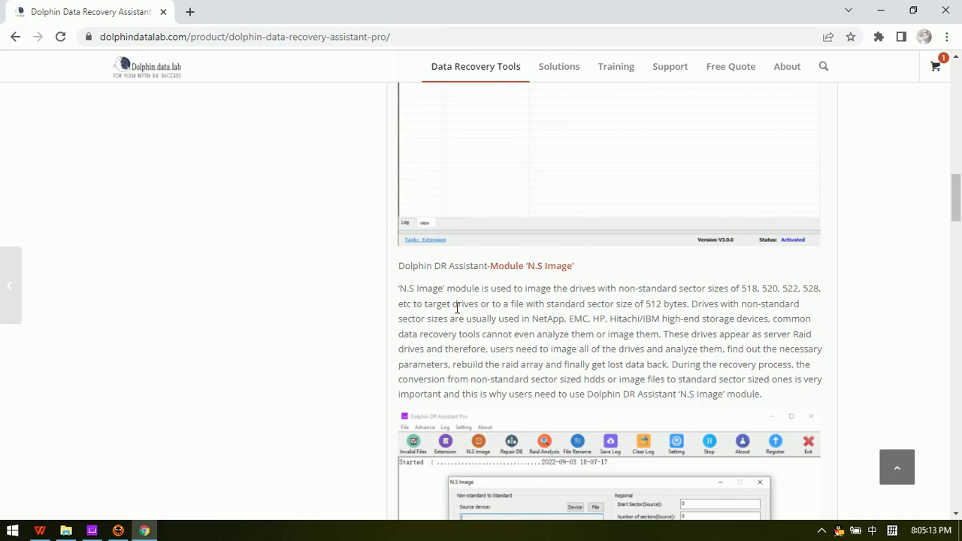
scroll(460, 310, "up", 10)
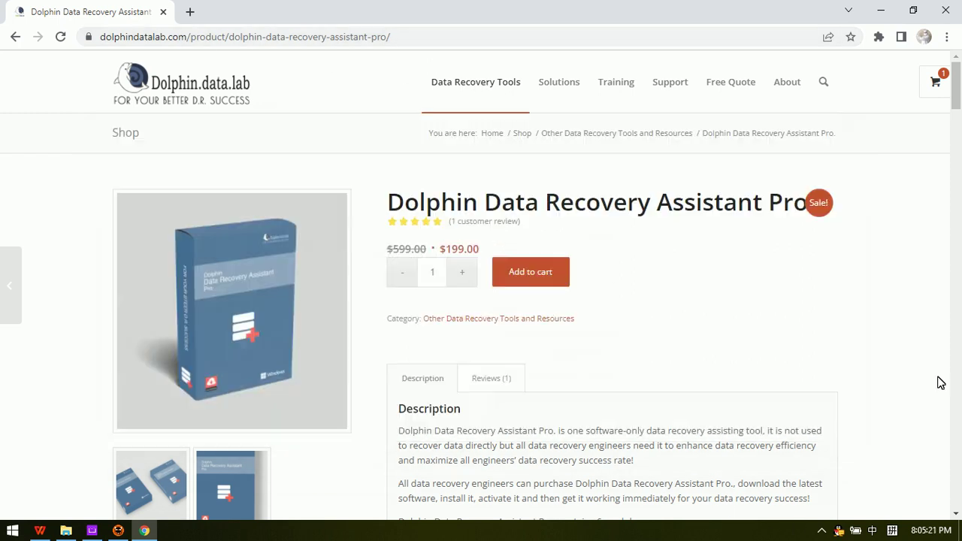
scroll(504, 353, "down", 2)
scroll(538, 315, "up", 2)
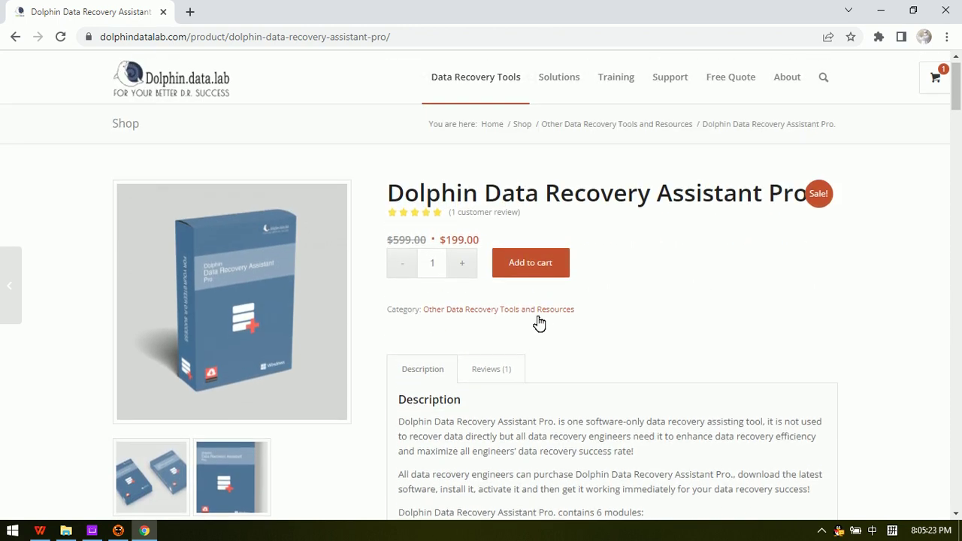